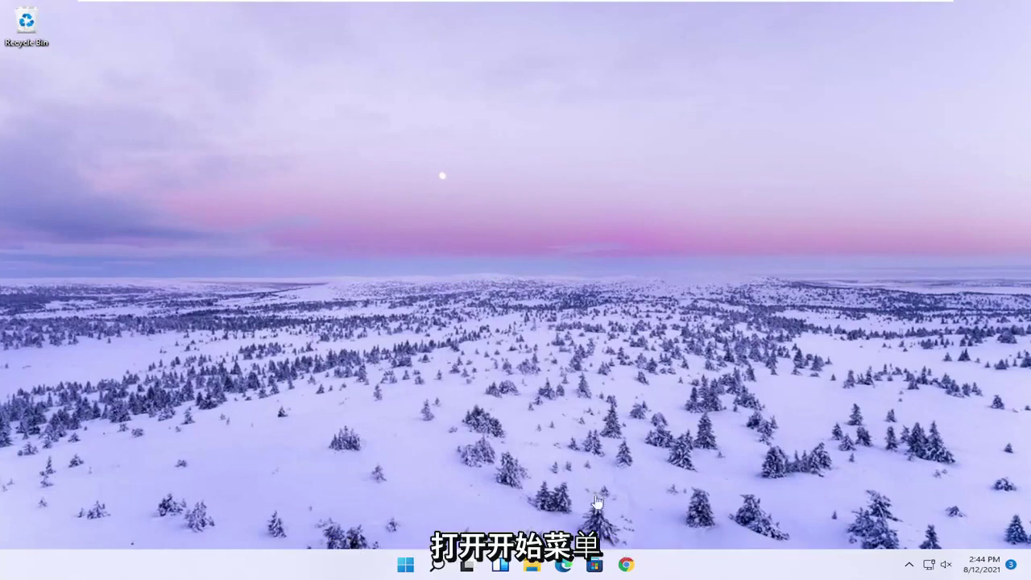
# - Search for regedit and run Registry Editor as administrator, approving the UAC prompt
pyautogui.click(443, 567)
pyautogui.write('regedit')
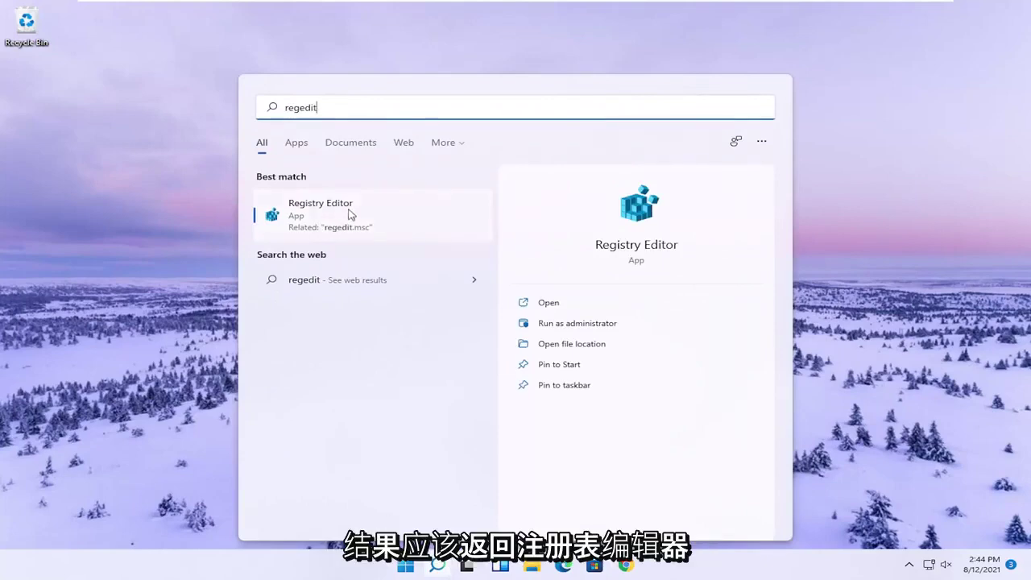
pyautogui.rightClick(321, 217)
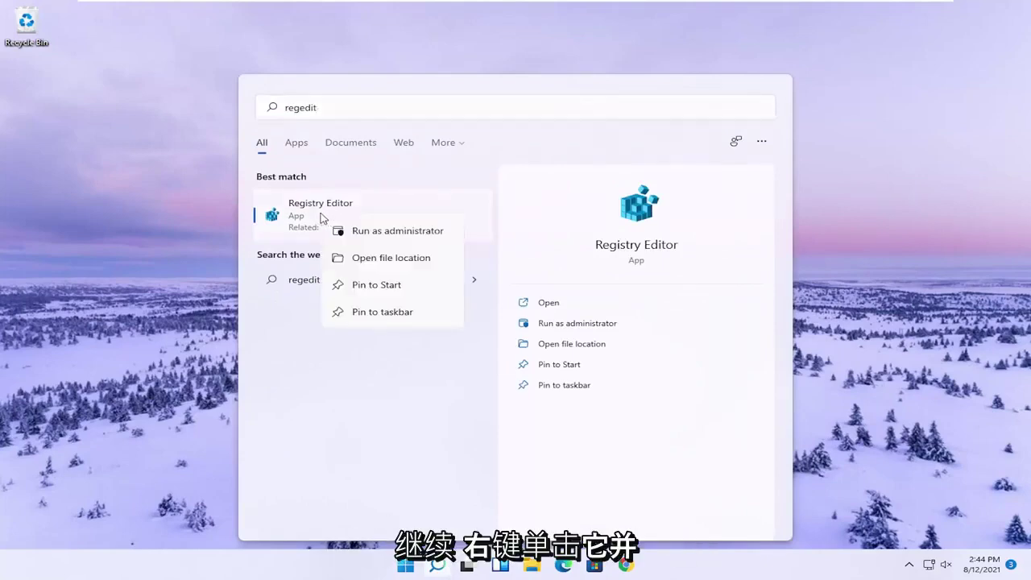
pyautogui.click(370, 233)
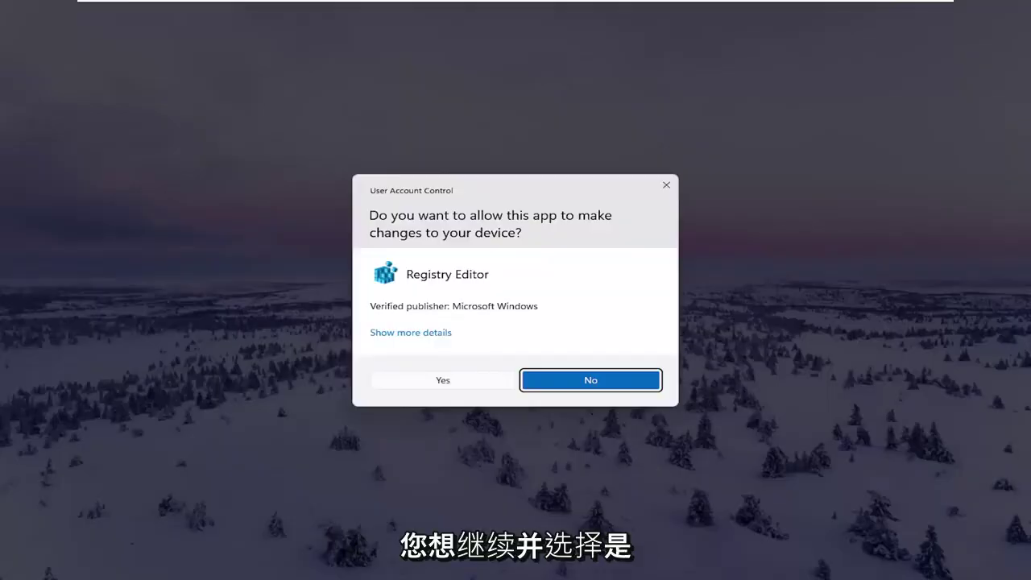
pyautogui.click(436, 381)
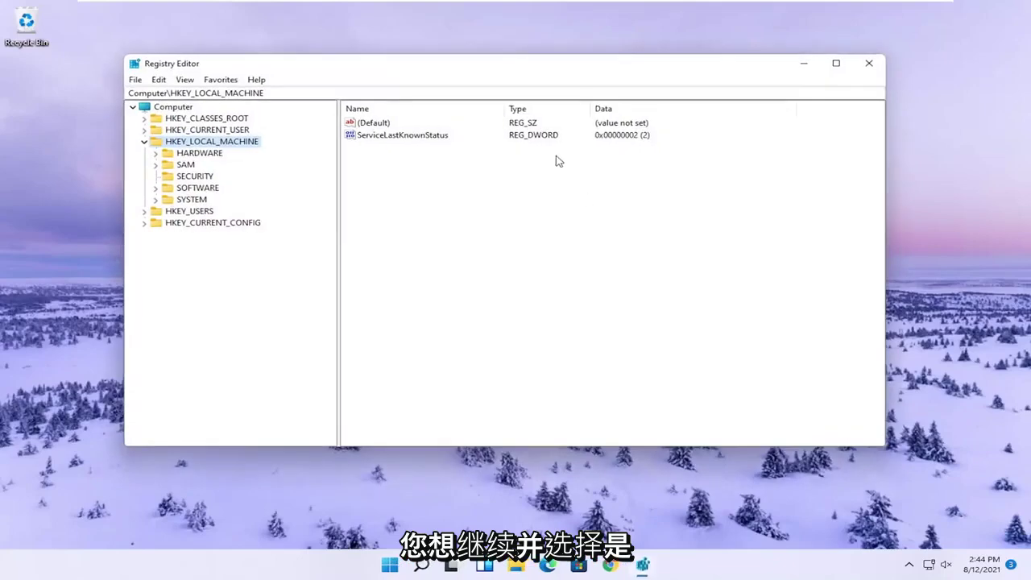
pyautogui.click(144, 142)
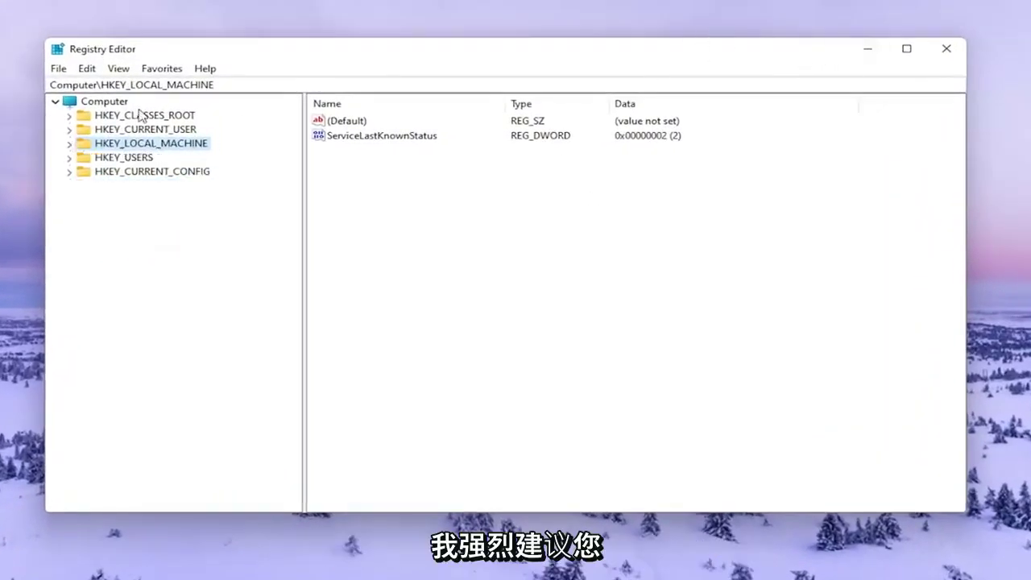
pyautogui.click(113, 102)
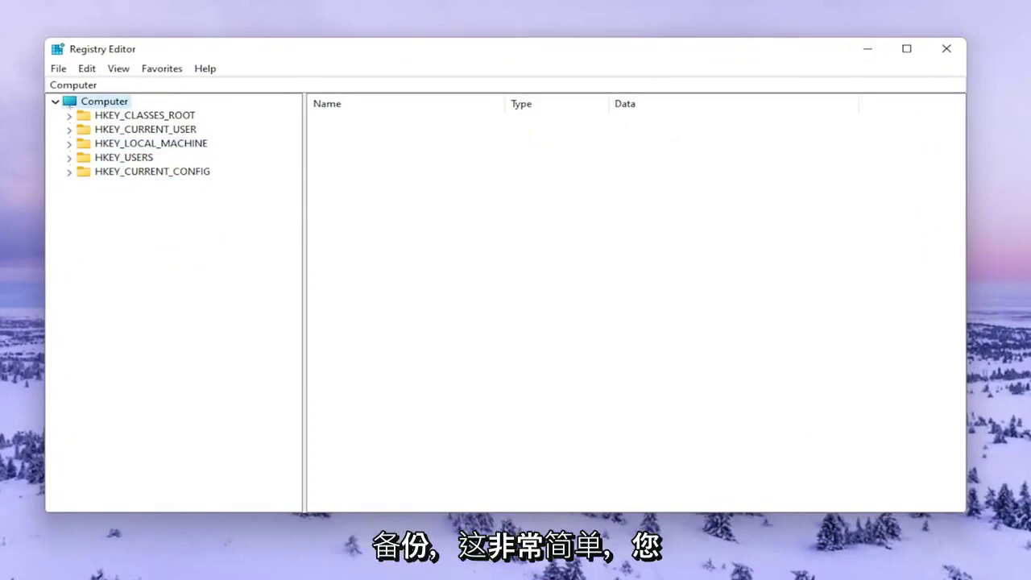
pyautogui.click(59, 69)
pyautogui.click(89, 101)
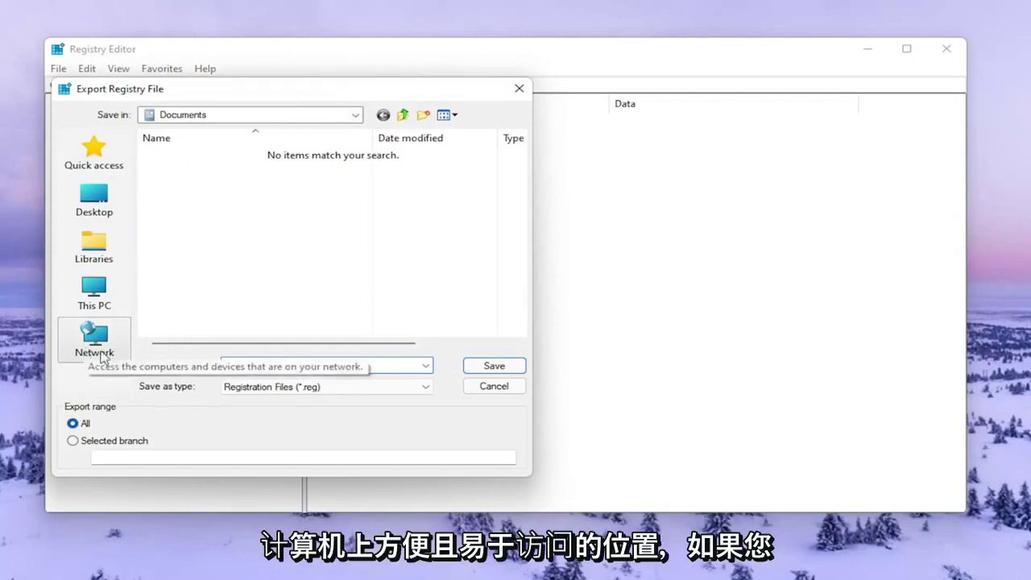
pyautogui.click(475, 390)
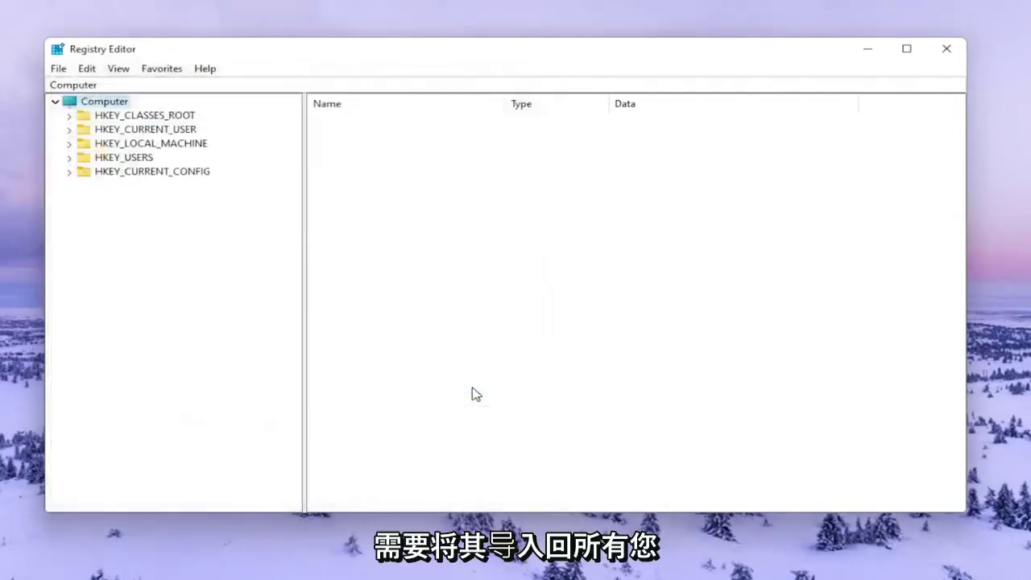
pyautogui.click(58, 69)
pyautogui.click(84, 95)
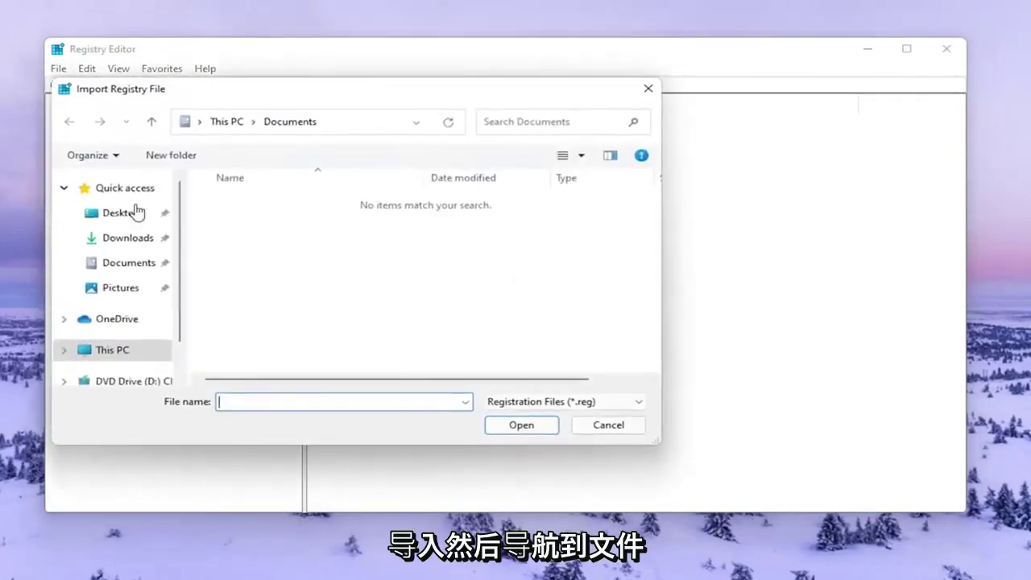
pyautogui.click(632, 432)
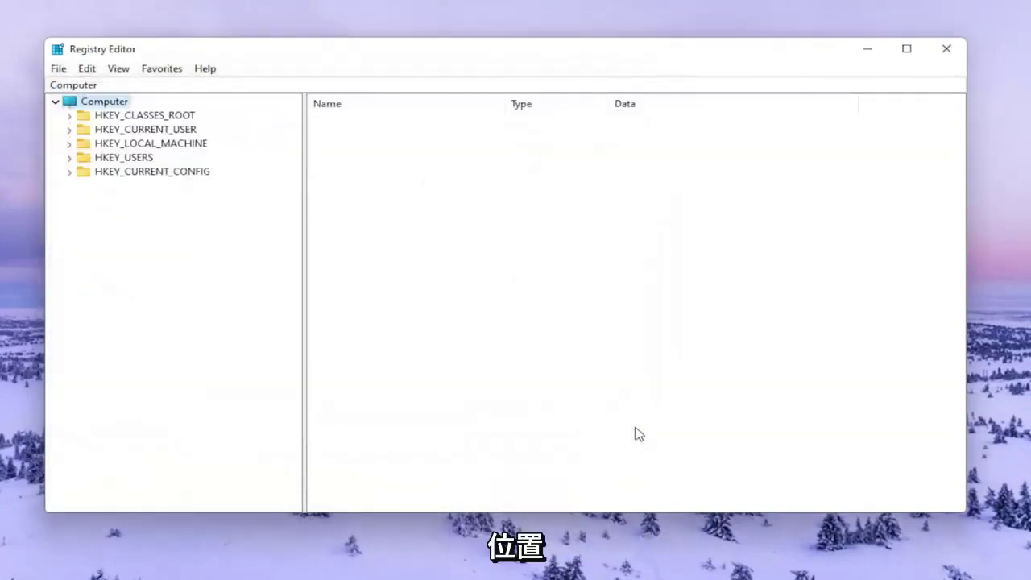
# - Expand HKEY_CURRENT_USER, then its Software and Classes keys
pyautogui.doubleClick(160, 130)
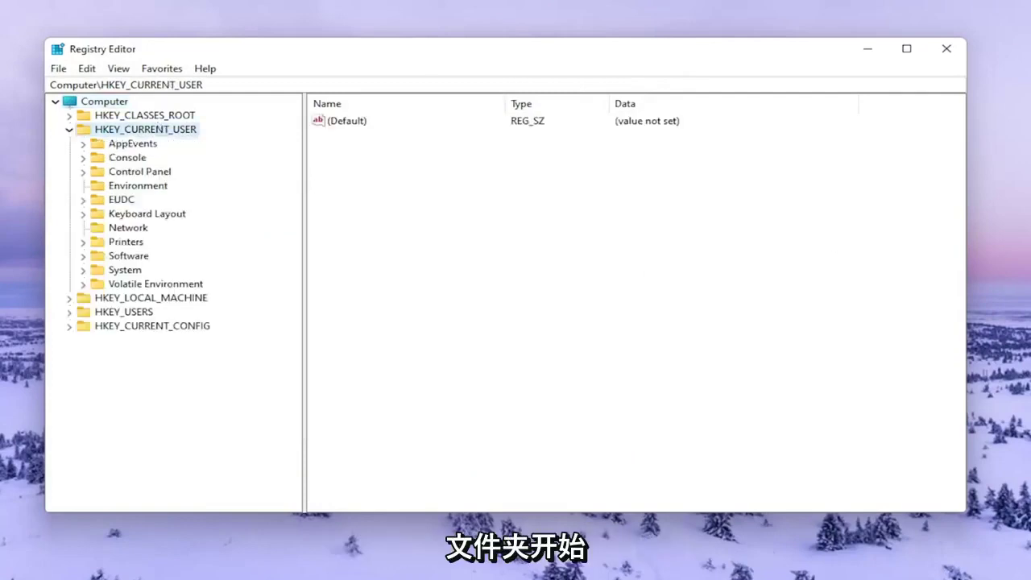
pyautogui.click(129, 256)
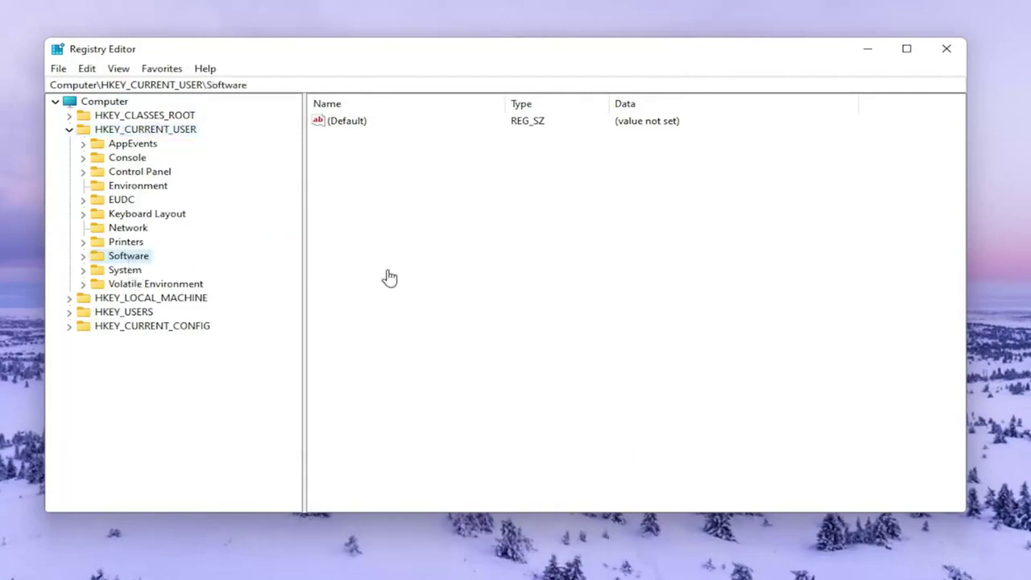
pyautogui.doubleClick(117, 255)
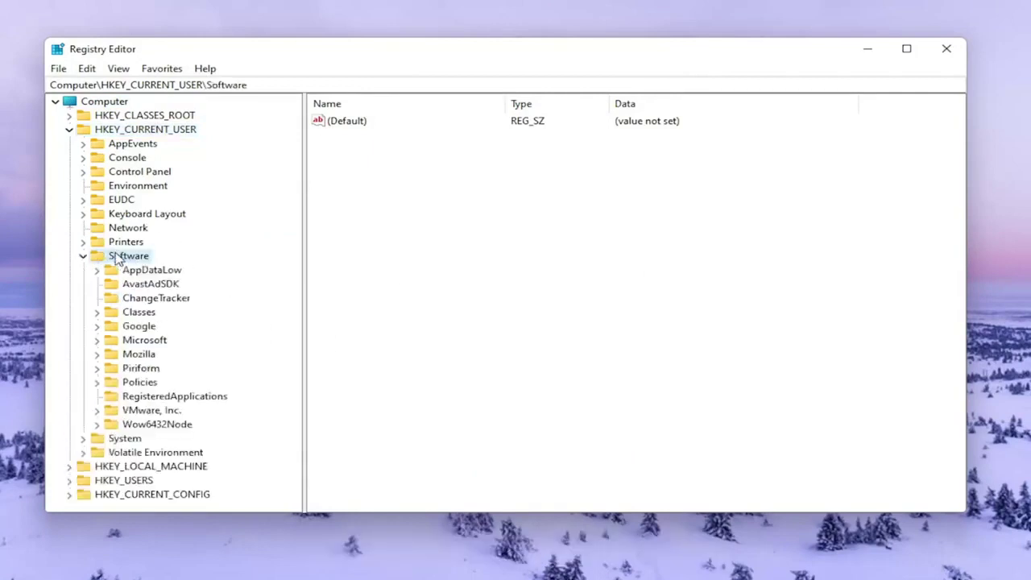
pyautogui.click(138, 314)
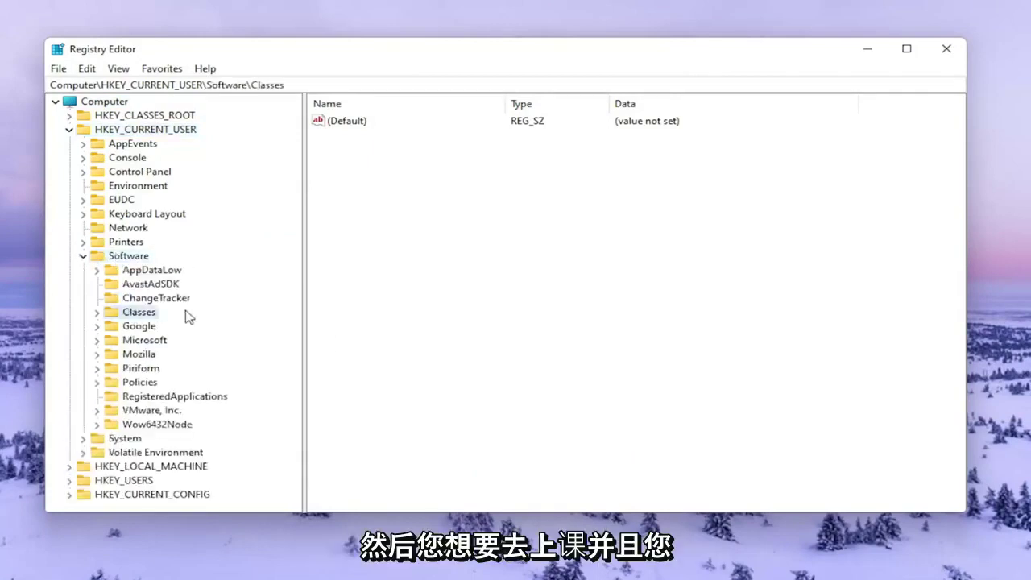
pyautogui.doubleClick(123, 315)
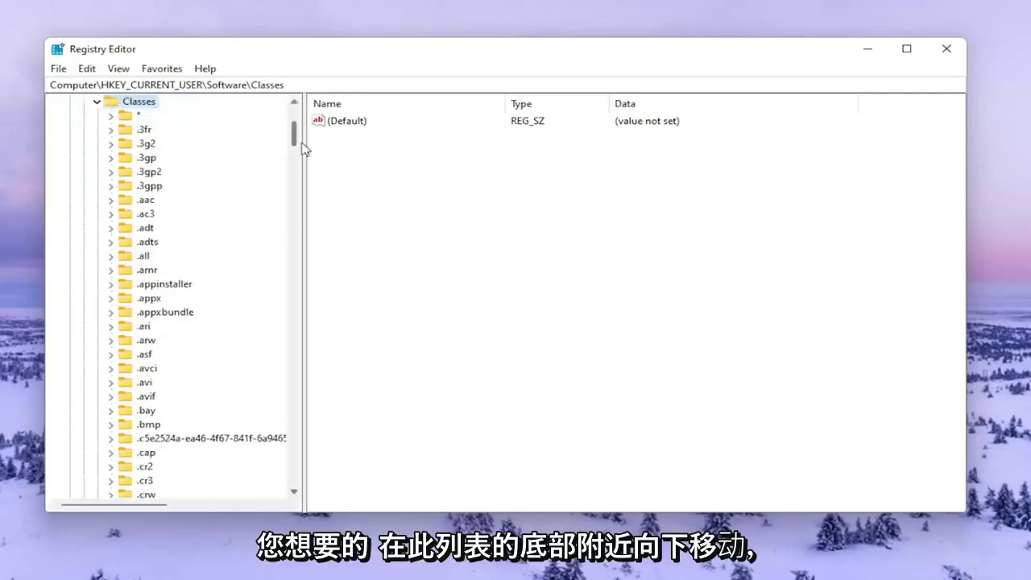
# - Jump to Local Settings under Classes by typing 'lo' and expand it
pyautogui.moveTo(298, 147); pyautogui.dragTo(309, 385)
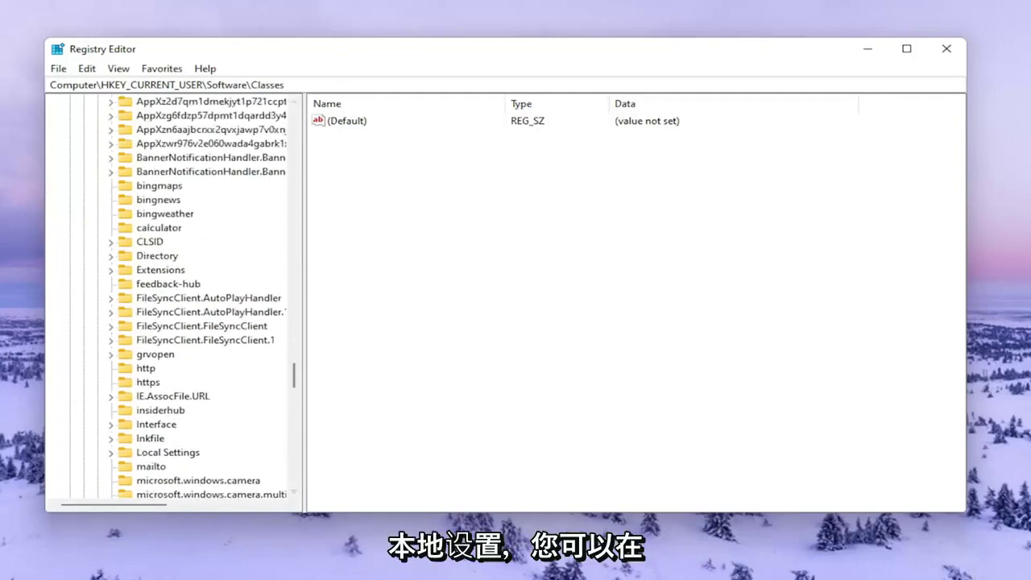
pyautogui.scroll(3, 141, 308)
pyautogui.click(182, 202)
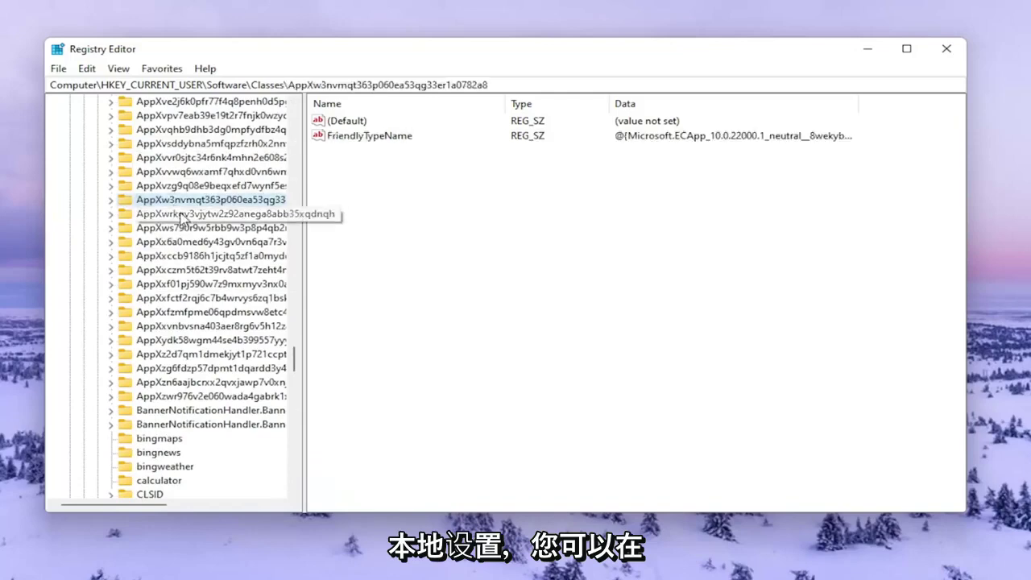
pyautogui.write('lo')
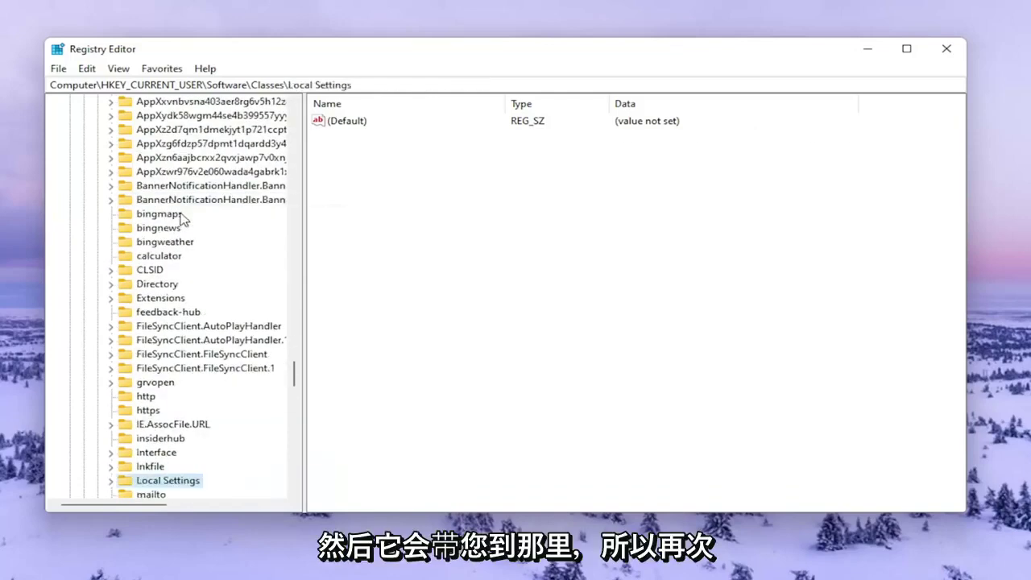
pyautogui.scroll(1, 184, 311)
pyautogui.scroll(-4, 200, 382)
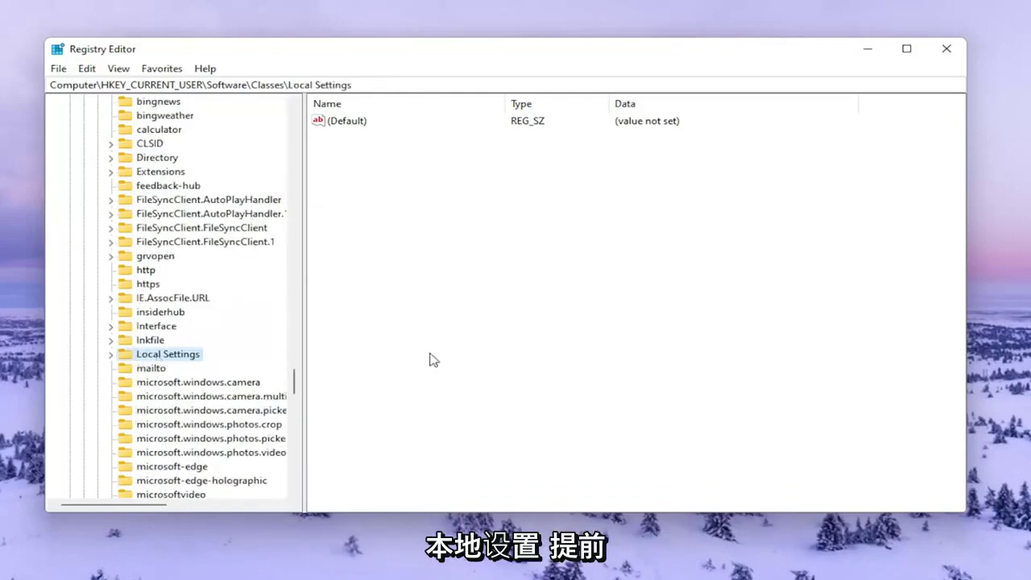
pyautogui.doubleClick(145, 355)
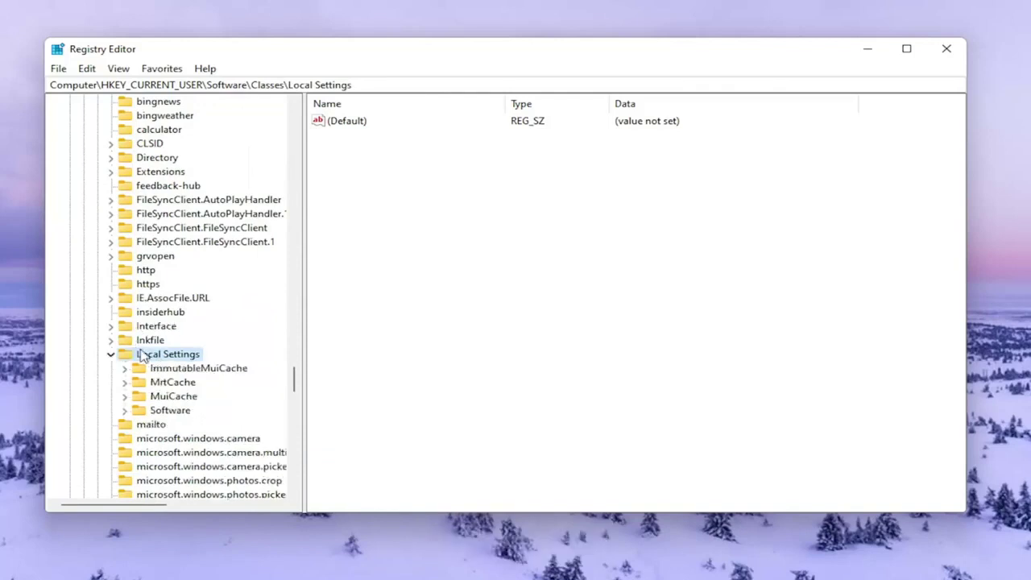
# - Expand Software, Microsoft, Windows and Shell under Local Settings
pyautogui.click(168, 403)
pyautogui.doubleClick(168, 411)
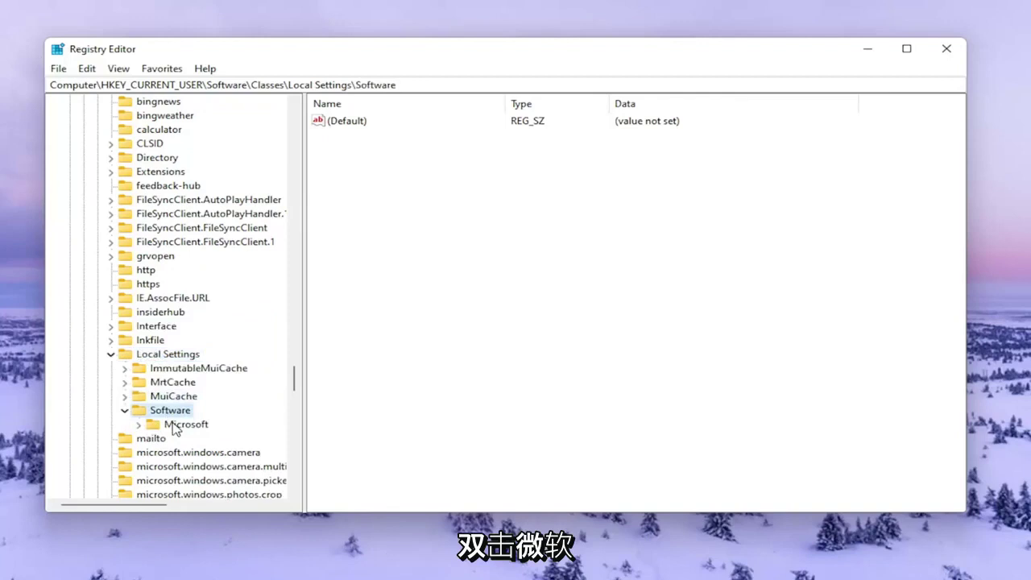
pyautogui.doubleClick(174, 427)
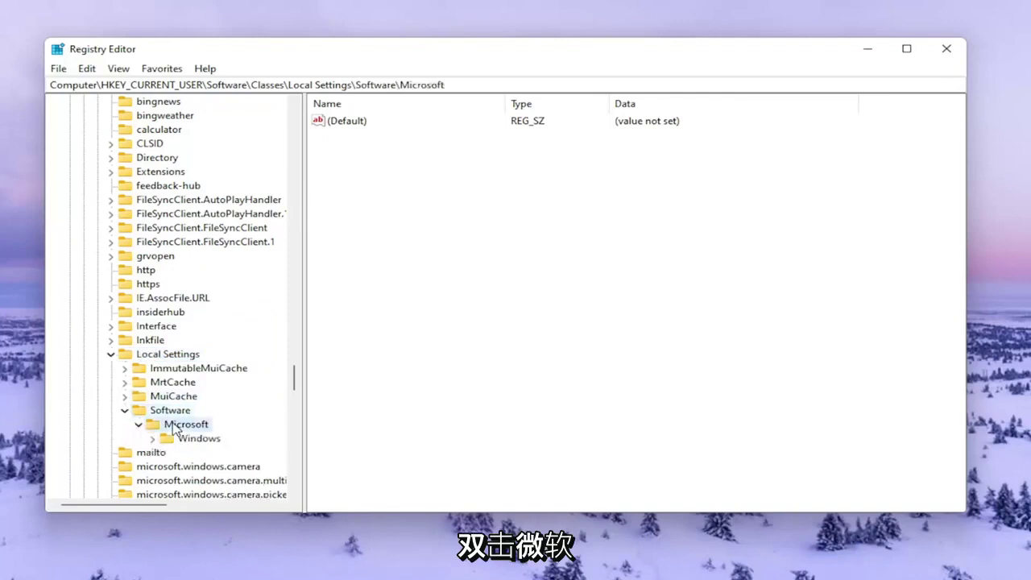
pyautogui.doubleClick(174, 441)
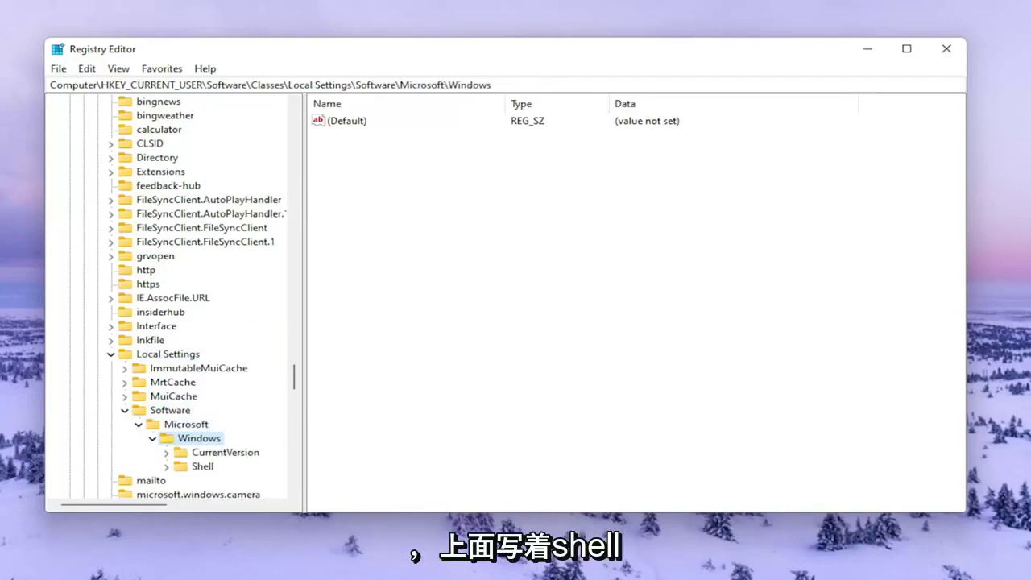
pyautogui.doubleClick(197, 467)
pyautogui.scroll(-1, 223, 456)
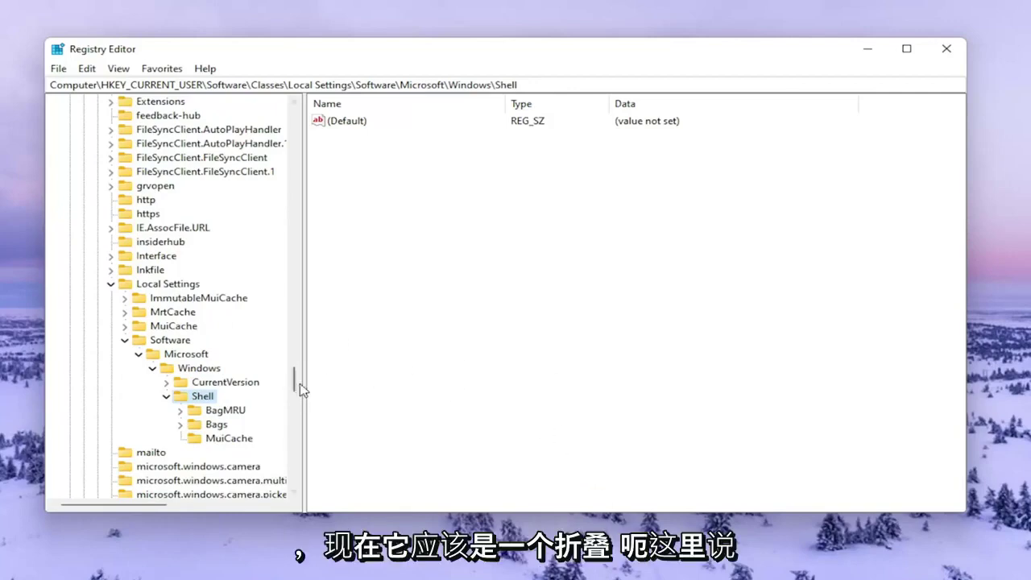
# - Widen the key tree and delete the BagMRU key under Shell, confirming the deletion
pyautogui.moveTo(299, 369); pyautogui.dragTo(337, 371)
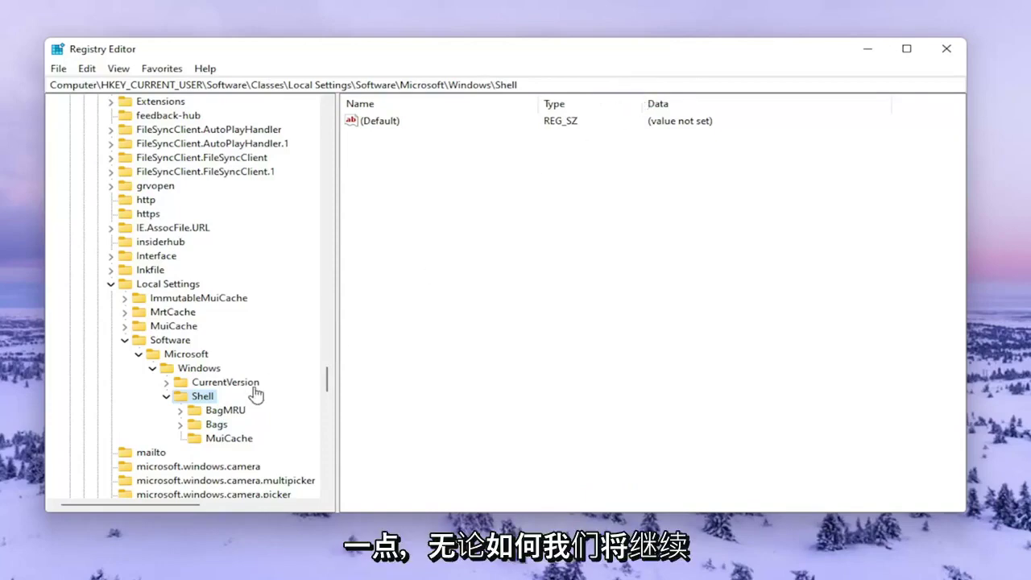
pyautogui.click(216, 413)
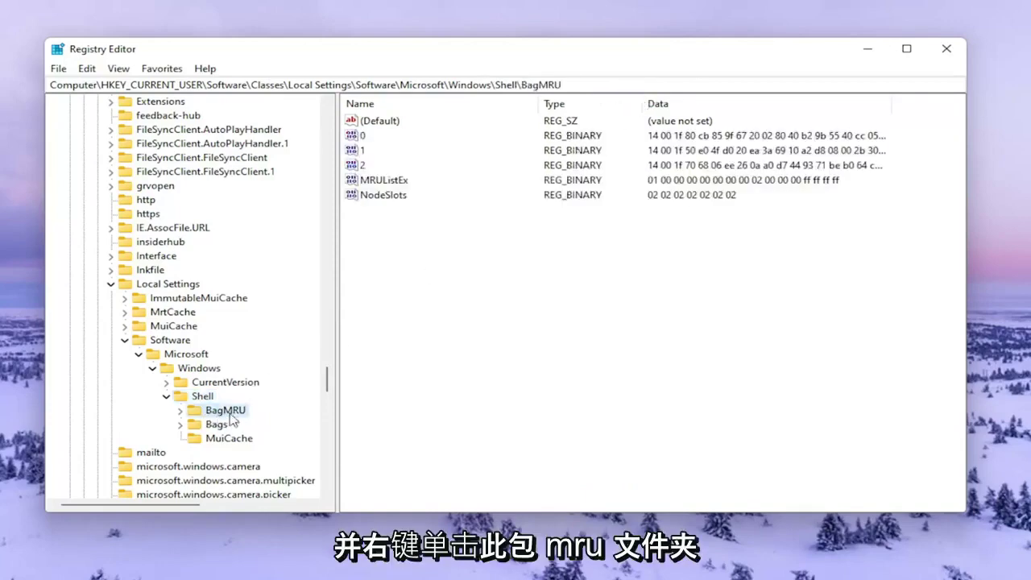
pyautogui.rightClick(233, 412)
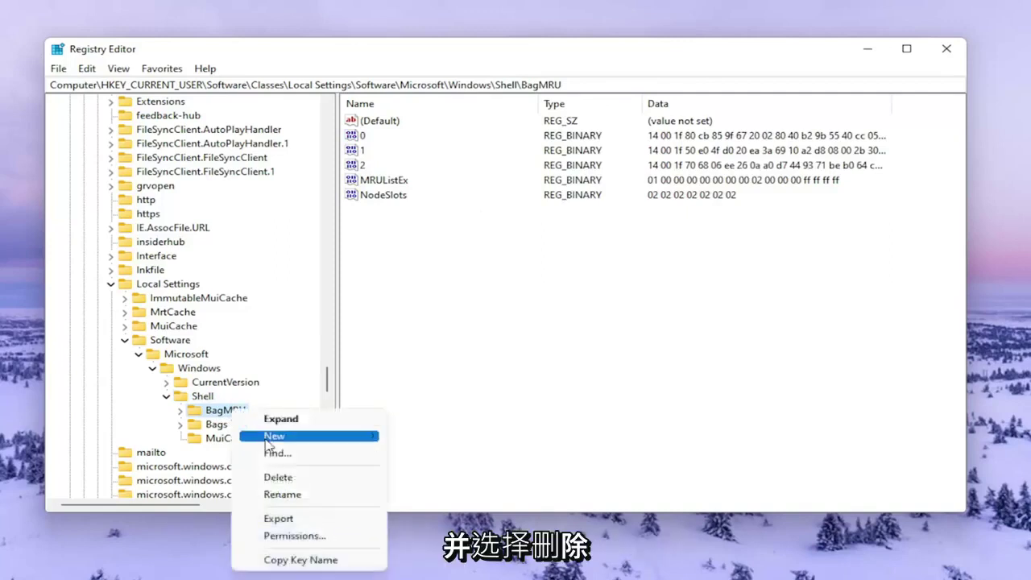
pyautogui.click(278, 478)
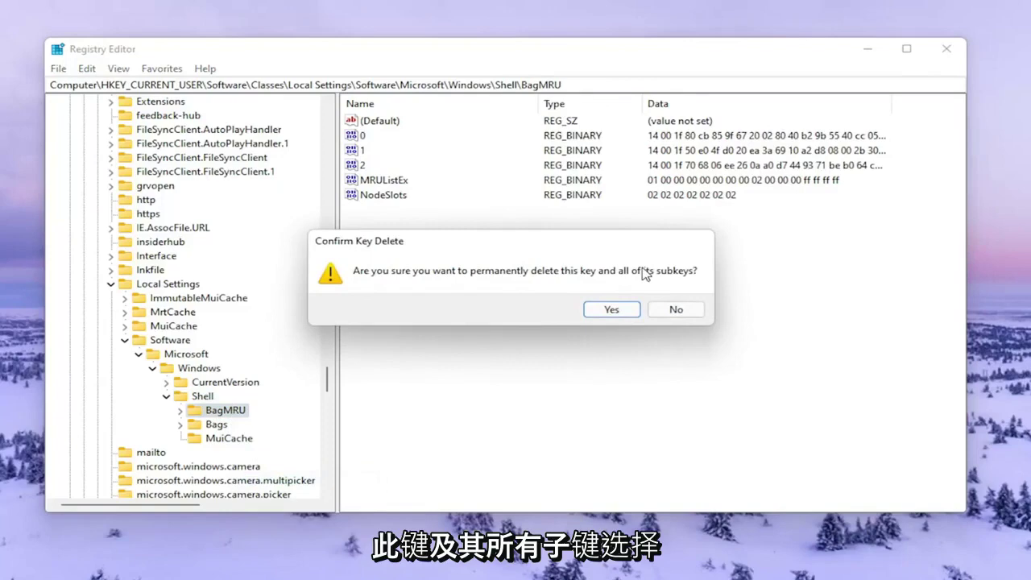
pyautogui.click(626, 310)
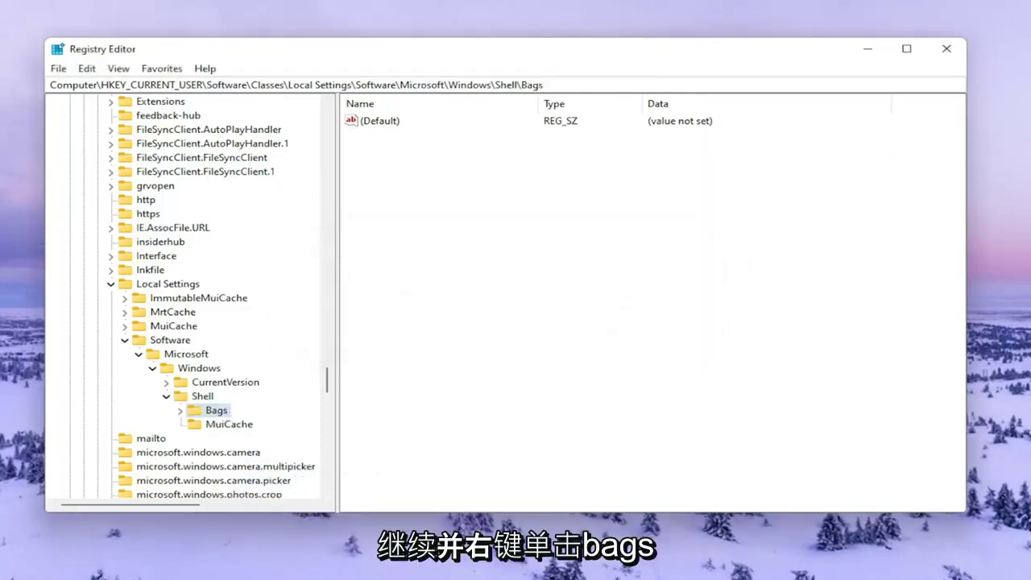
# - Delete the Bags key under Shell, confirming the deletion
pyautogui.rightClick(216, 412)
pyautogui.click(249, 477)
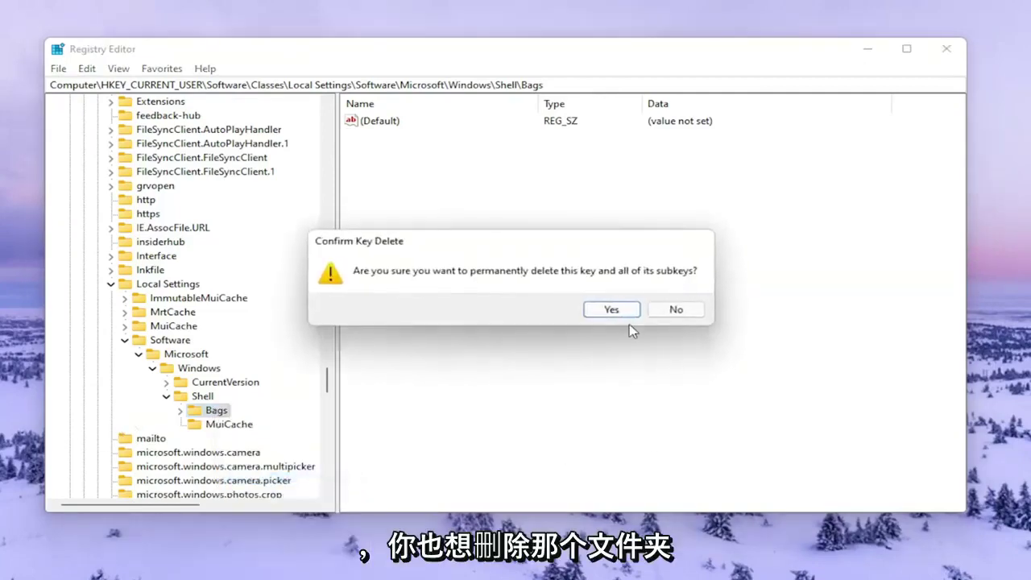
pyautogui.click(611, 311)
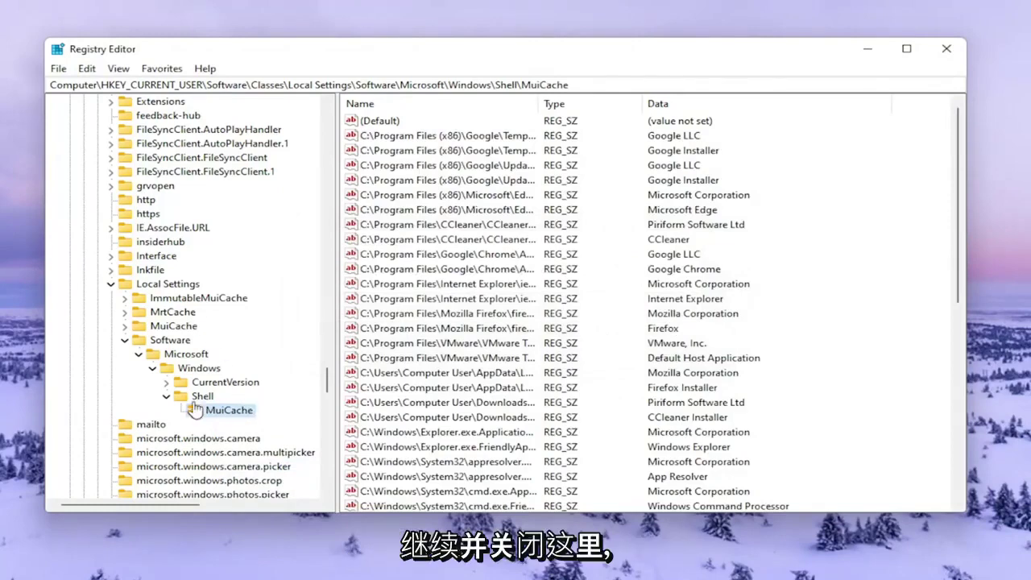
# - Collapse the Shell, Windows, Microsoft, Software, Local Settings, Classes and HKCU Software branches
pyautogui.click(166, 396)
pyautogui.click(153, 367)
pyautogui.click(140, 353)
pyautogui.click(125, 340)
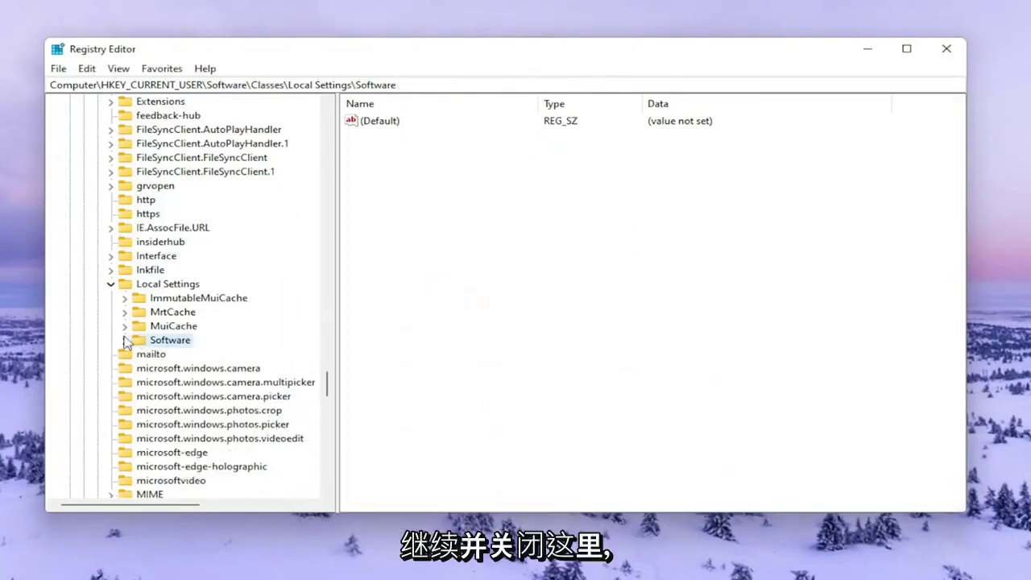
pyautogui.click(111, 283)
pyautogui.scroll(12, 306, 363)
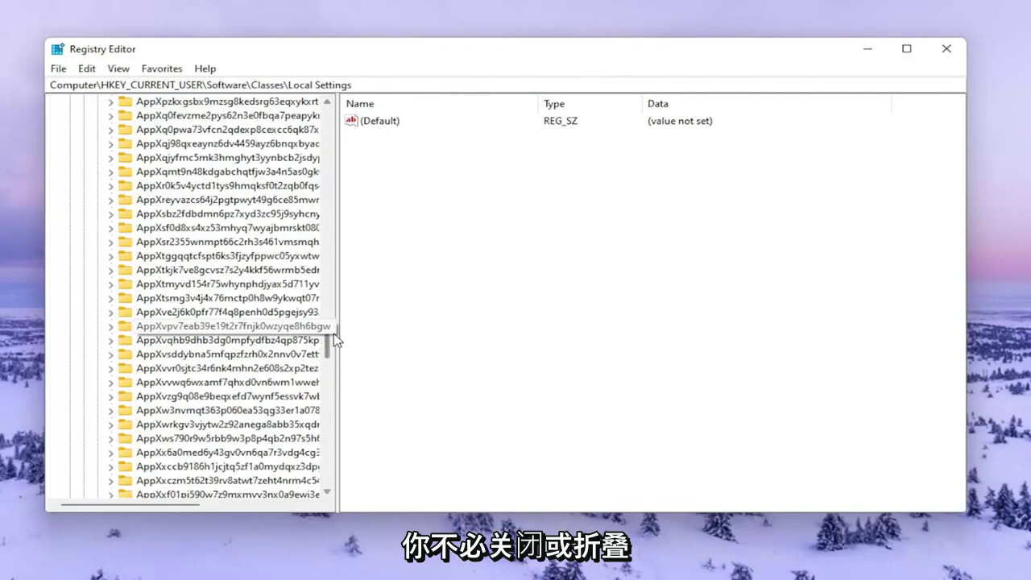
pyautogui.moveTo(333, 340); pyautogui.dragTo(338, 110)
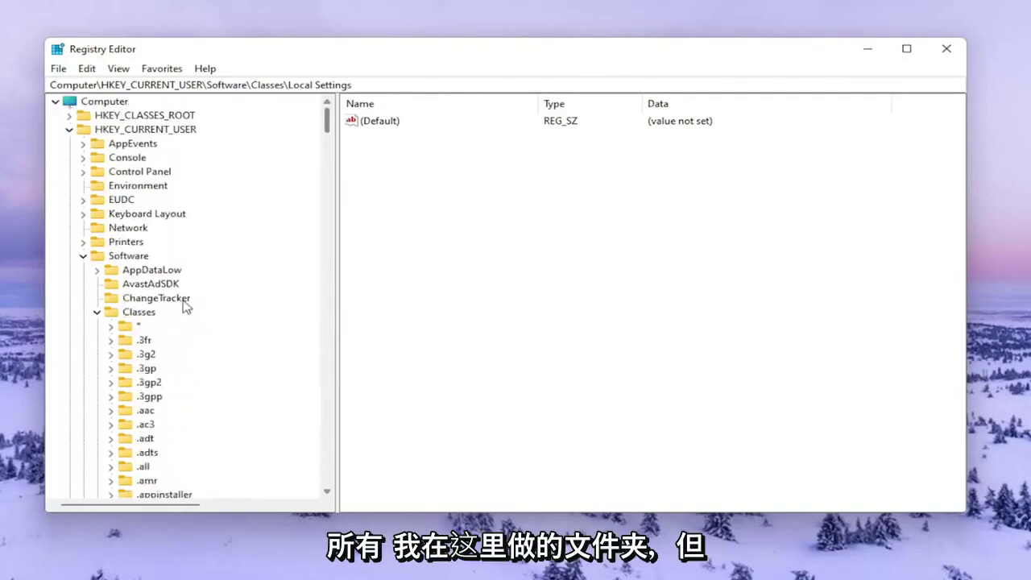
pyautogui.click(99, 309)
pyautogui.click(83, 255)
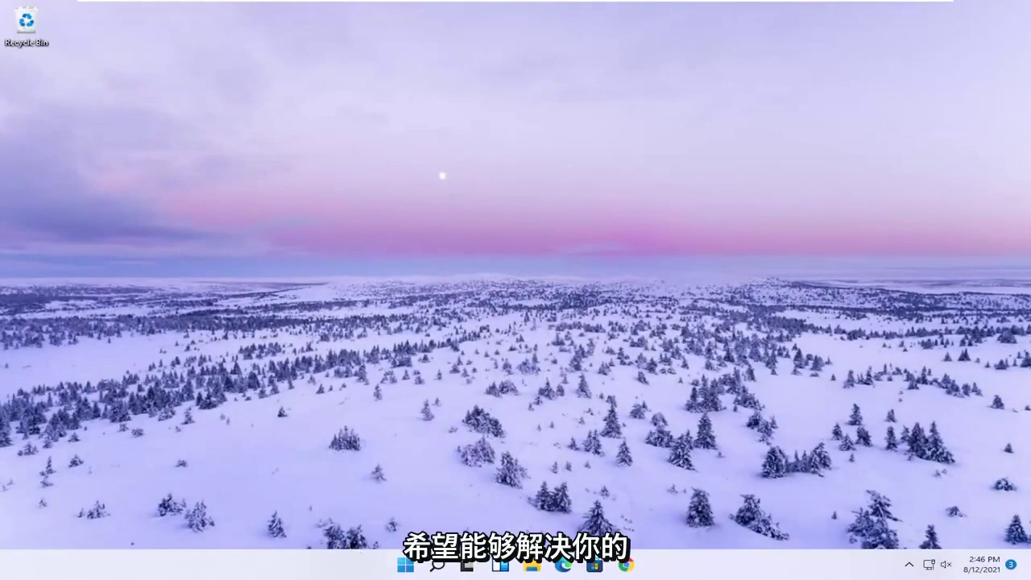
pyautogui.click(531, 564)
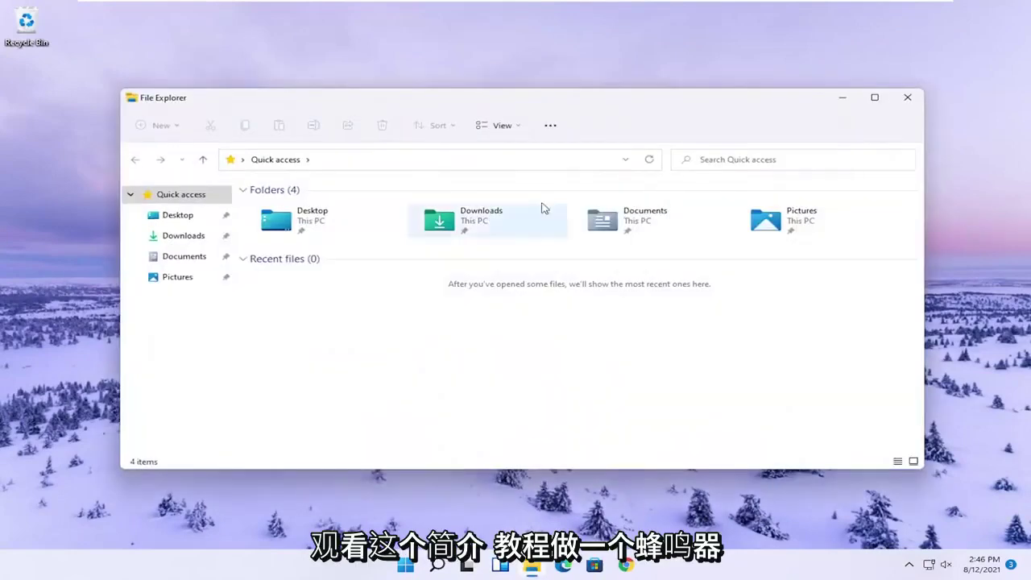
pyautogui.click(908, 99)
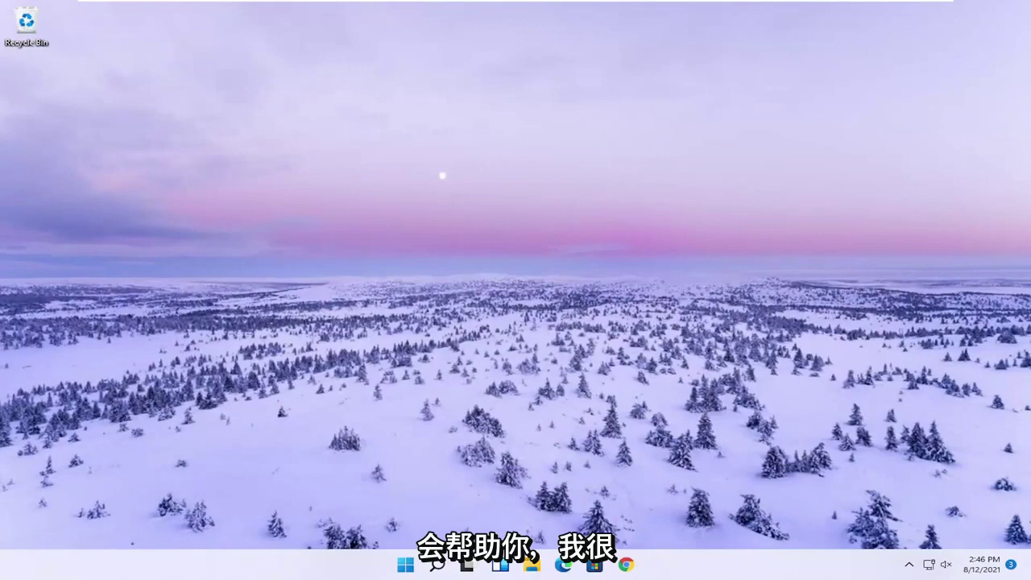